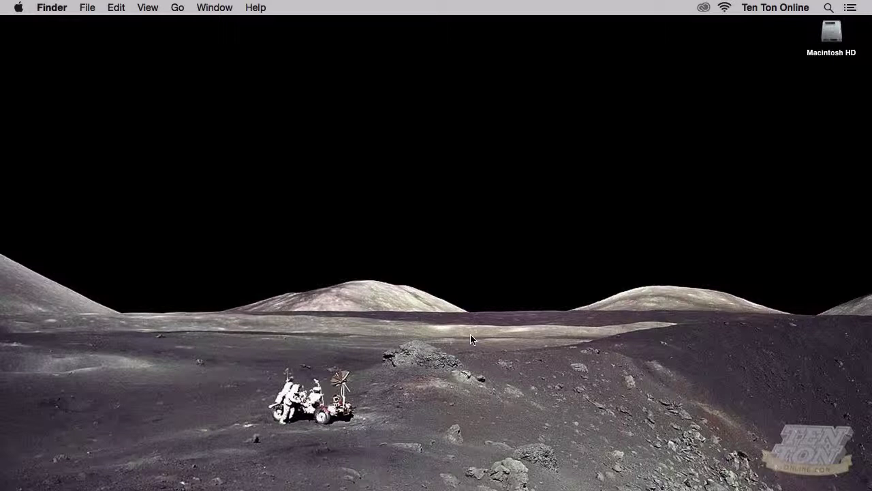
# Switch from Finder to Firefox, showing a blank New Tab page
pyautogui.press('super+Tab')
pyautogui.press('super+Tab')
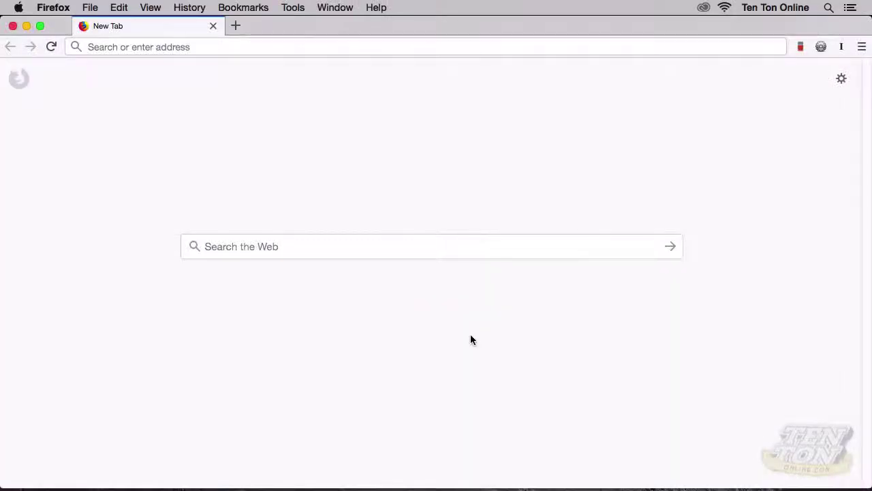
# Load wpengine.com and sign in to the WP Engine User Portal
pyautogui.click(217, 47)
pyautogui.write('wpengine.com/')
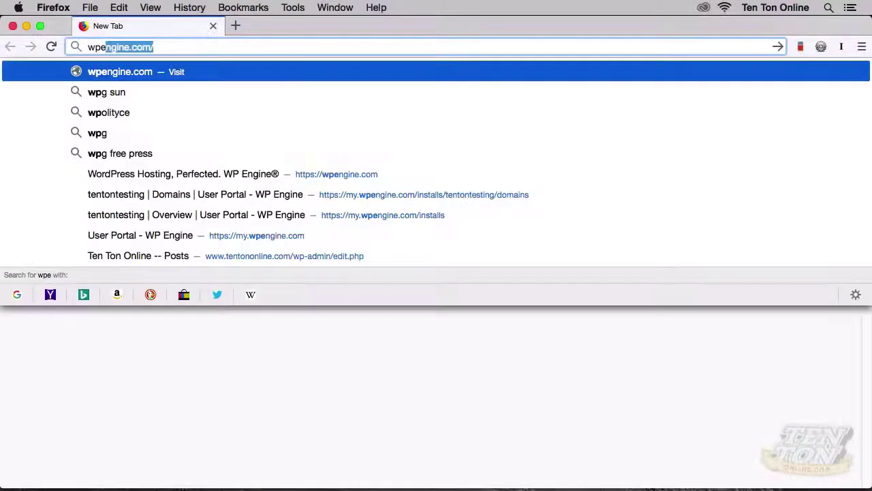
pyautogui.press('Return')
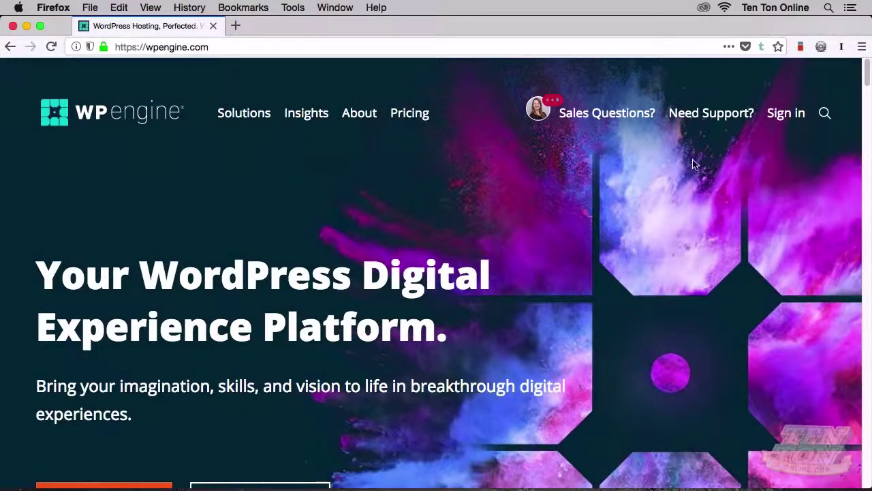
pyautogui.click(785, 114)
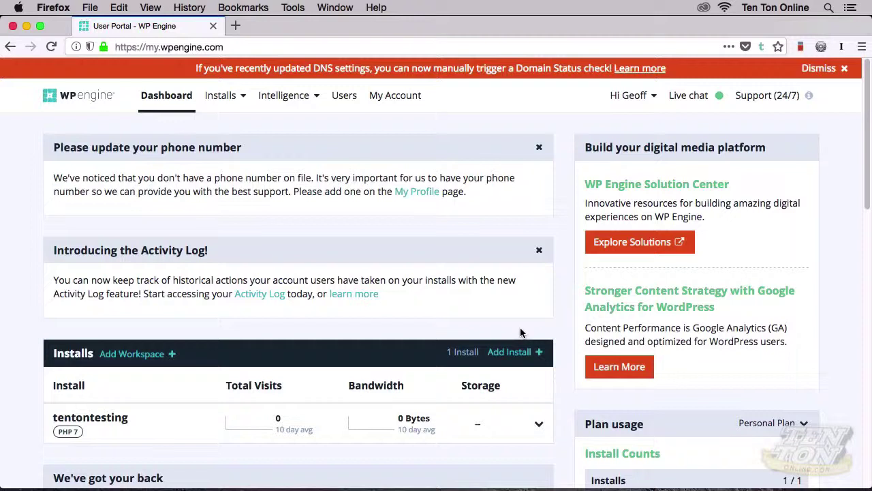
# Open the tentontesting install's SFTP users page and start adding a new SFTP user
pyautogui.click(221, 101)
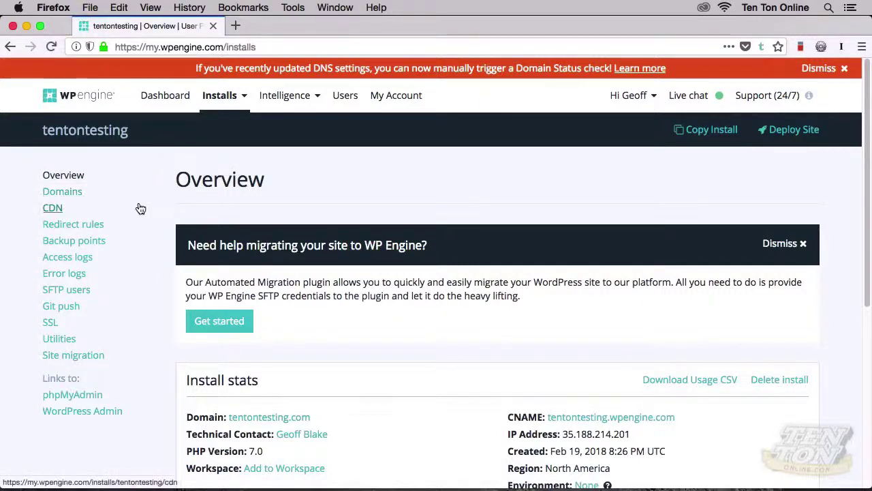
pyautogui.click(79, 293)
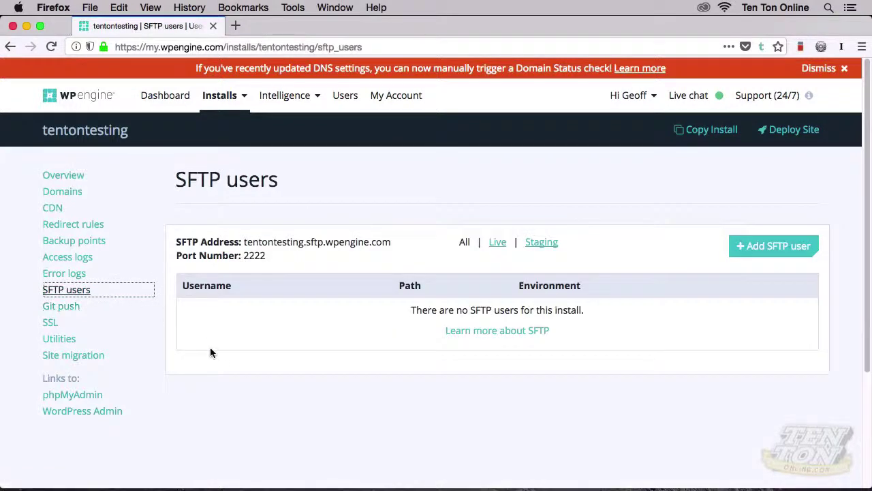
pyautogui.scroll(-3, 215, 357)
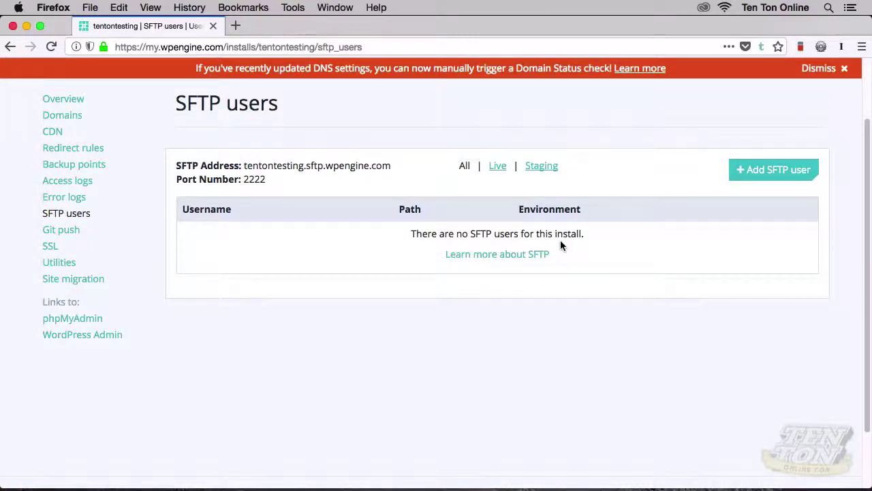
pyautogui.click(756, 181)
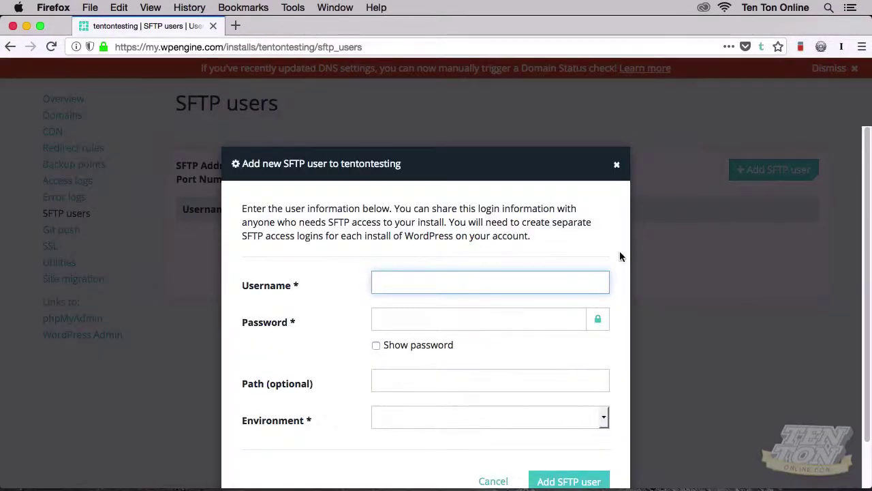
# Add SFTP user testftp with a password in the Live environment
pyautogui.scroll(-2, 620, 256)
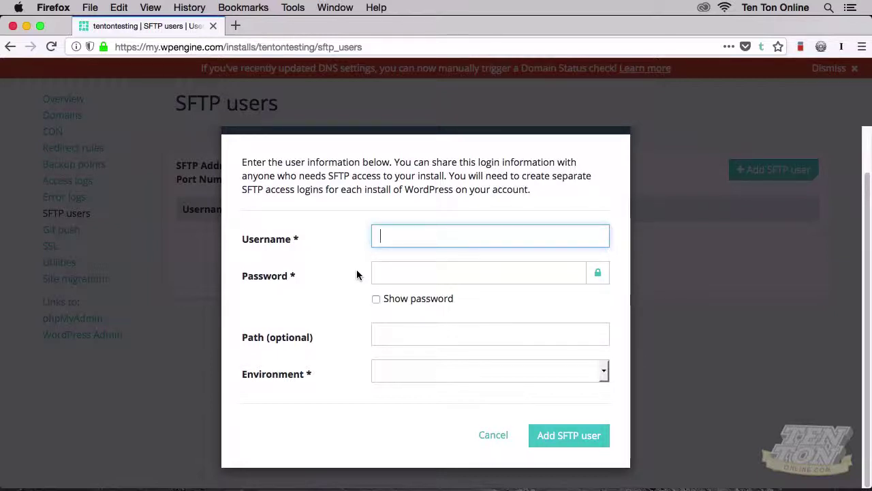
pyautogui.write('testftp')
pyautogui.press('Tab')
pyautogui.write('Testftp1')
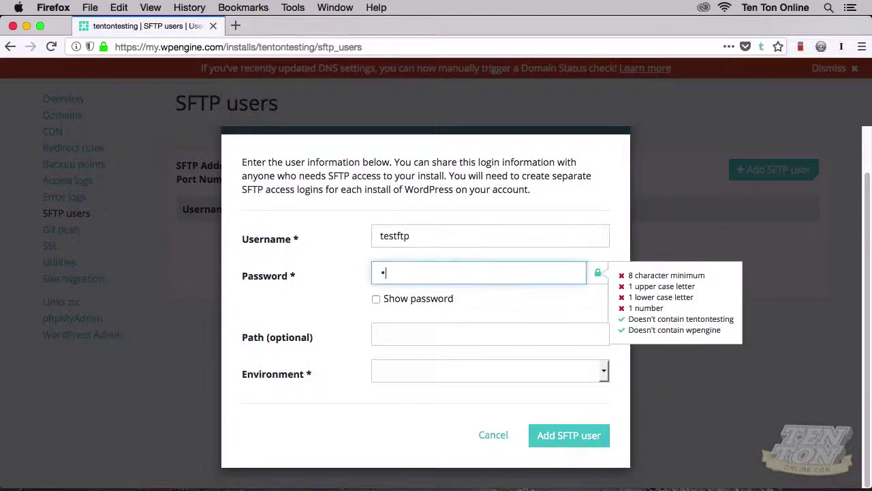
pyautogui.click(356, 296)
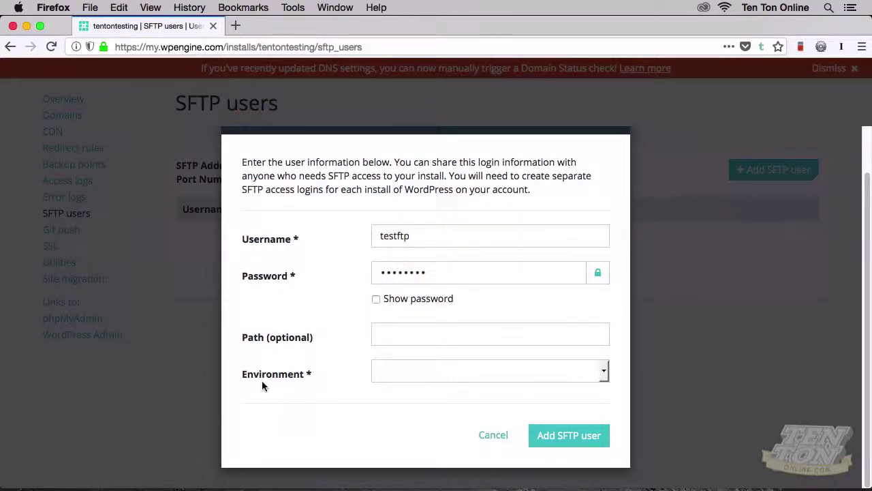
pyautogui.click(603, 379)
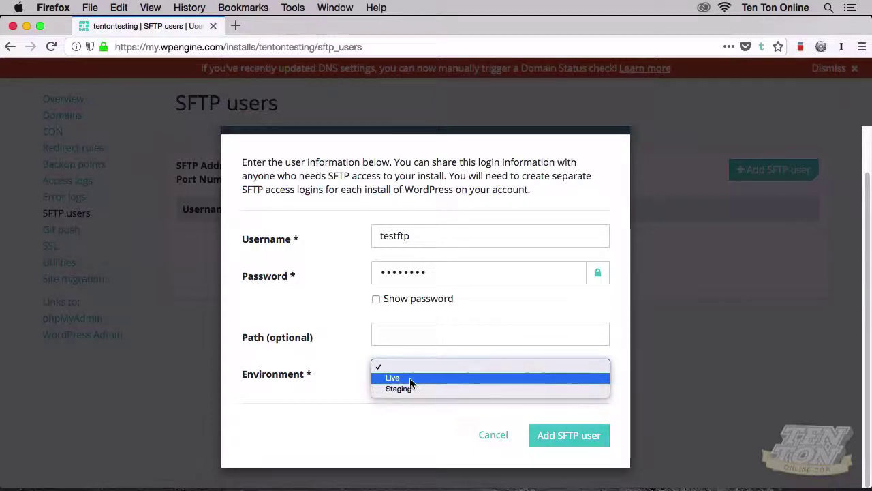
pyautogui.click(409, 378)
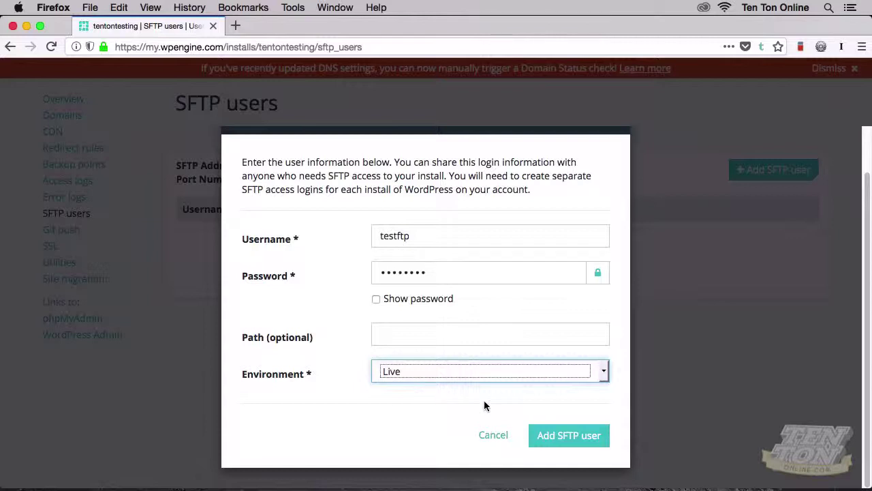
pyautogui.click(542, 436)
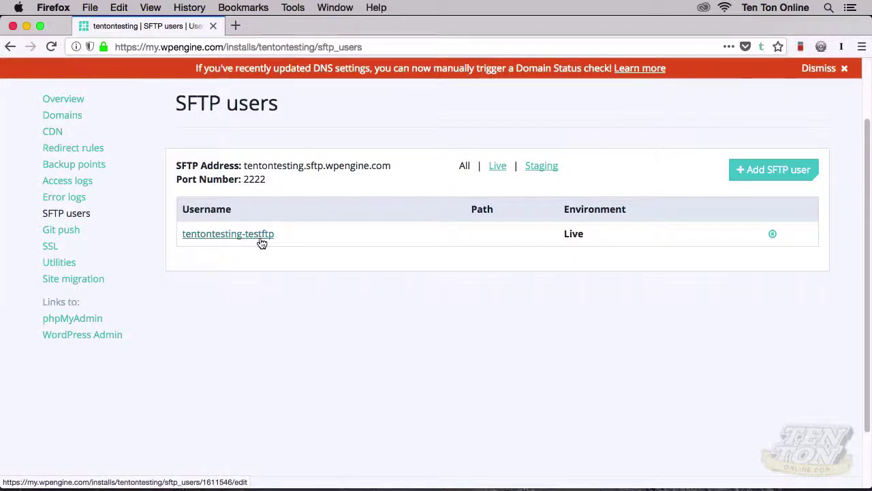
# Copy the tentontesting-testftp username and switch to Cyberduck
pyautogui.moveTo(277, 232); pyautogui.dragTo(182, 238)
pyautogui.press('super+c')
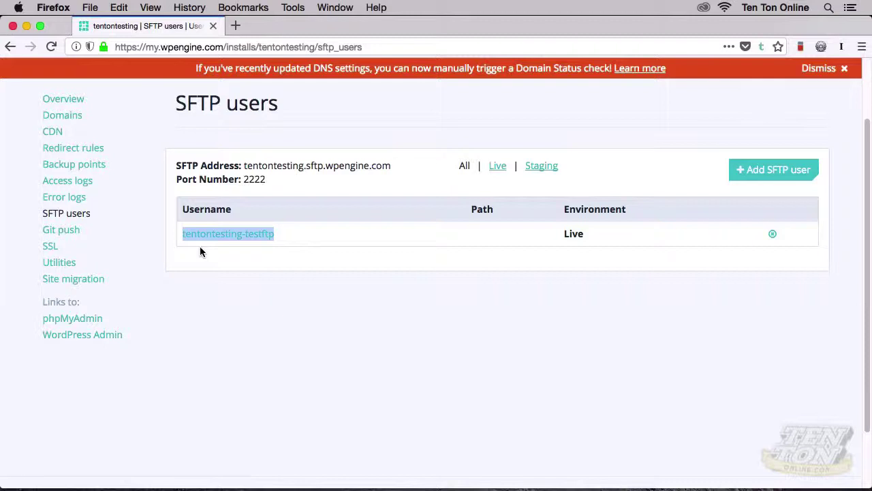
pyautogui.press('super+Tab')
pyautogui.press('super+Tab')
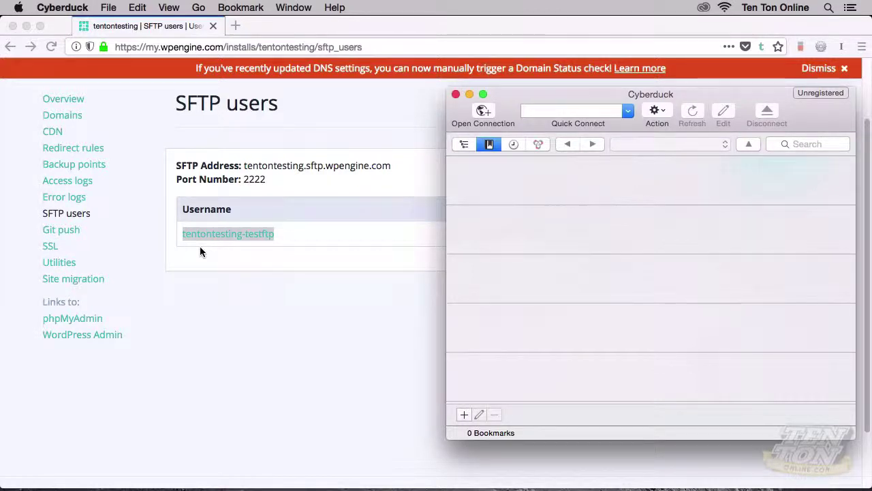
# Open a new SFTP connection in Cyberduck with username tentontesting-testftp pasted in
pyautogui.click(487, 118)
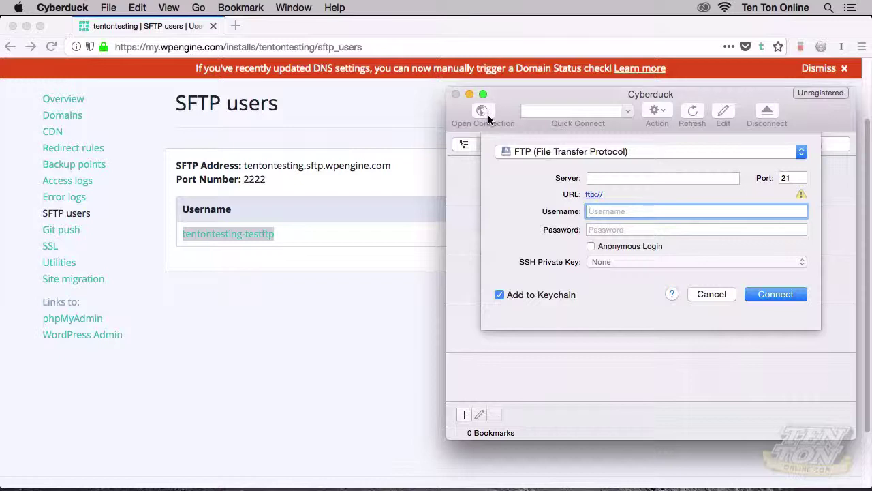
pyautogui.click(516, 154)
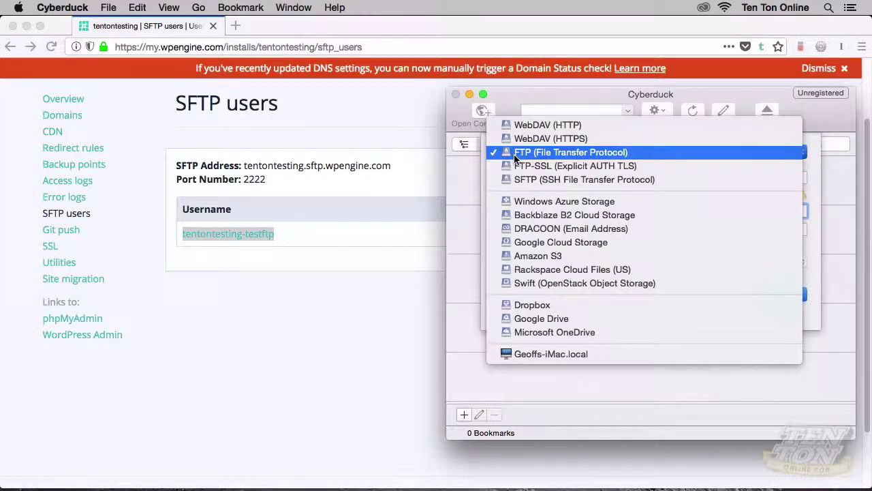
pyautogui.click(540, 182)
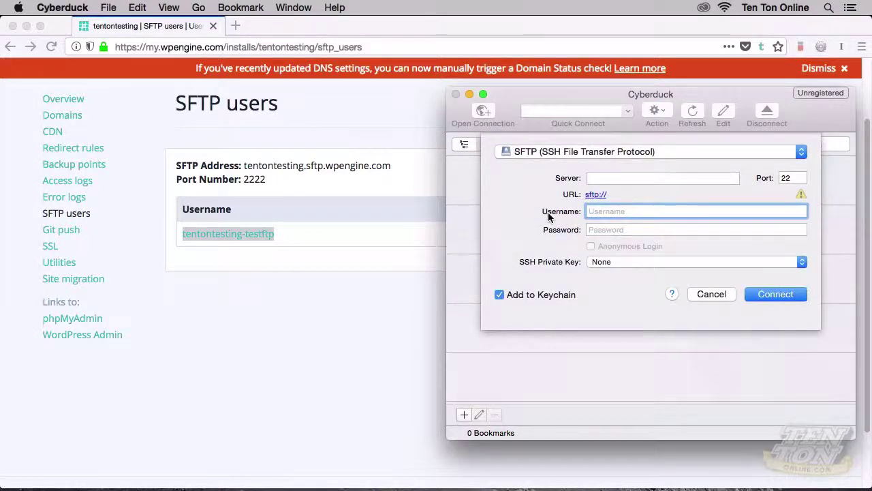
pyautogui.press('super+v')
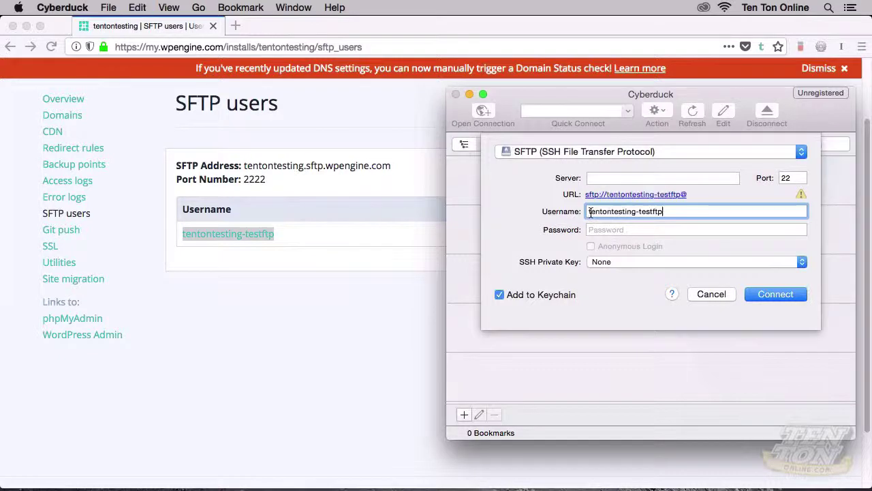
# Enter the SFTP password and paste tentontesting.sftp.wpengine.com from the portal as the server
pyautogui.click(590, 230)
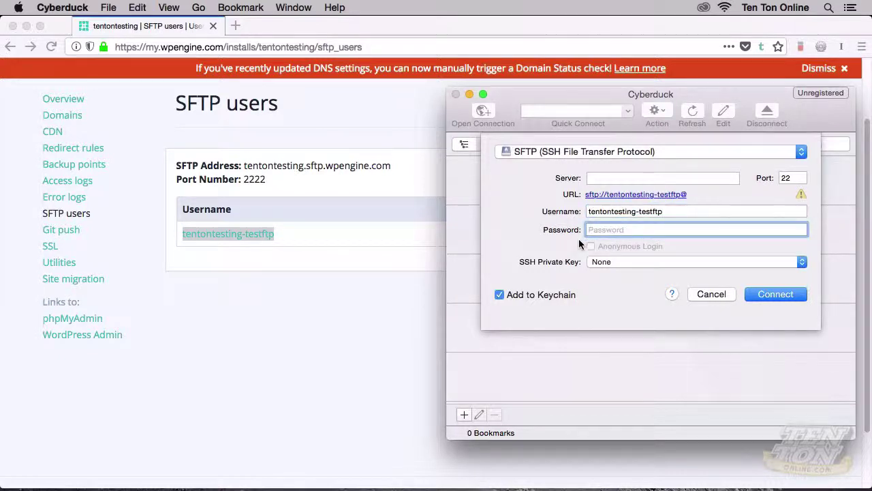
pyautogui.write('••••')
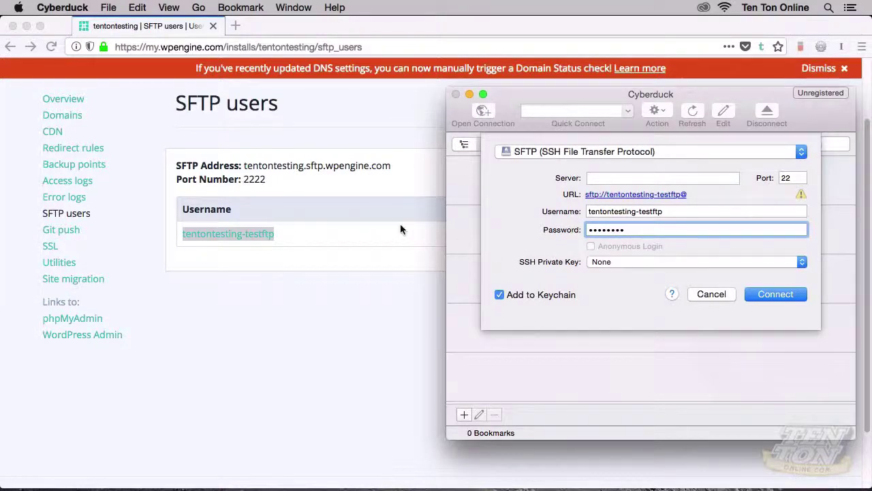
pyautogui.click(275, 179)
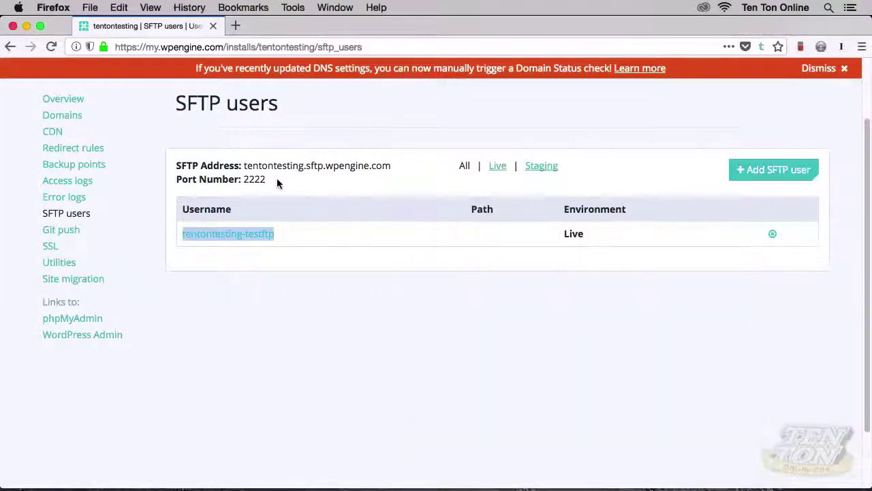
pyautogui.moveTo(244, 166); pyautogui.dragTo(389, 162)
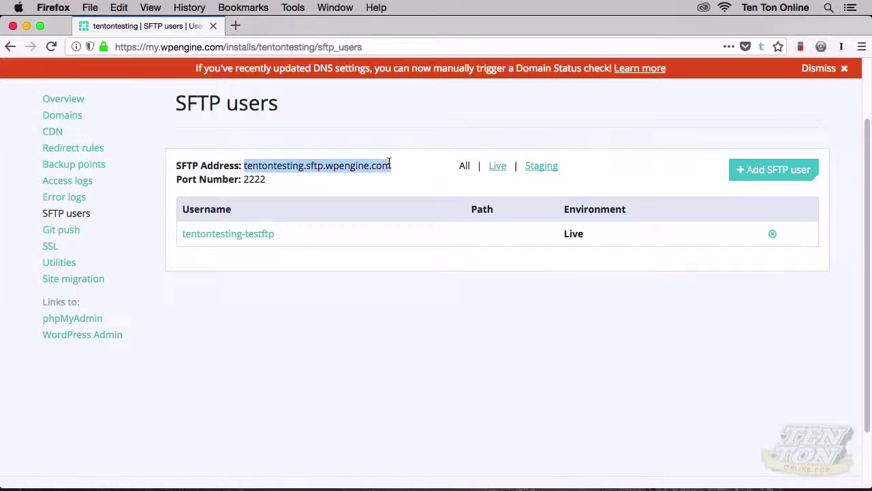
pyautogui.press('super+c')
pyautogui.press('super+Tab')
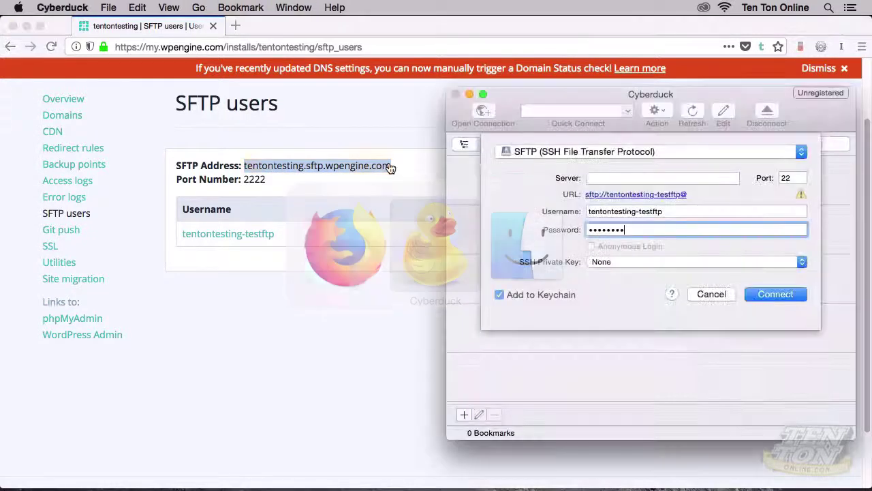
pyautogui.click(591, 178)
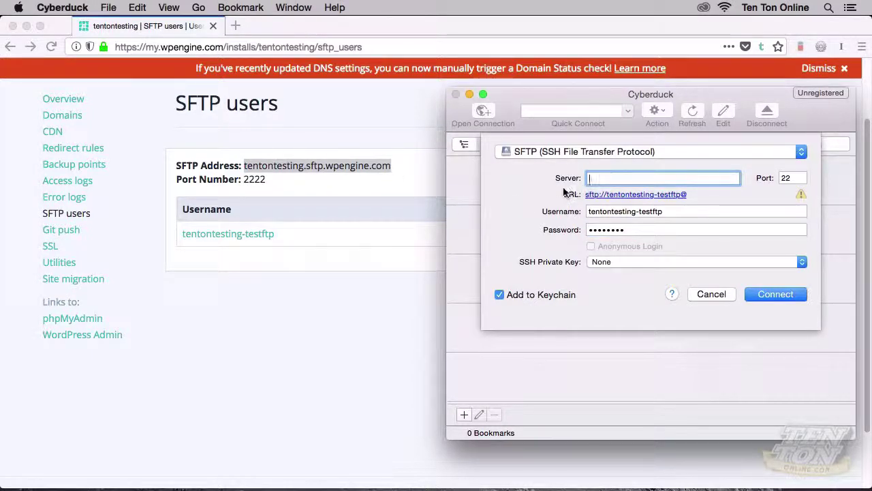
pyautogui.press('super+v')
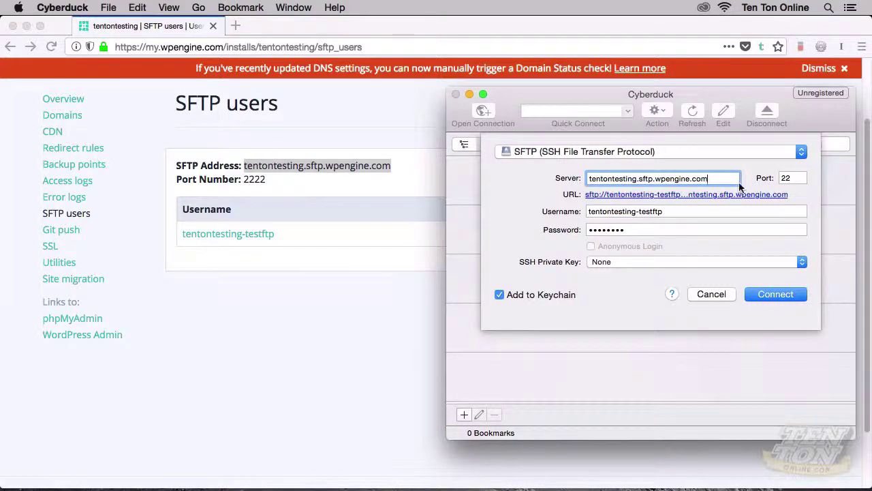
# Set the port to 2222, connect, and hide Firefox to show the site's files
pyautogui.click(788, 178)
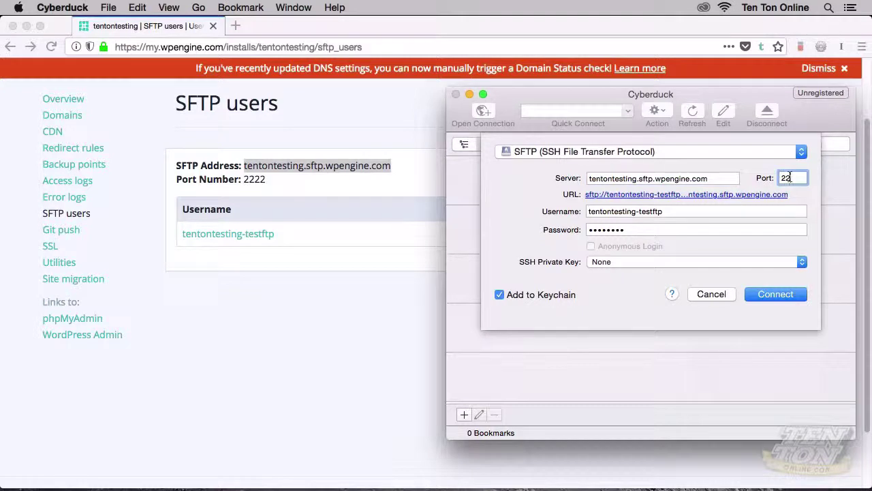
pyautogui.write('22')
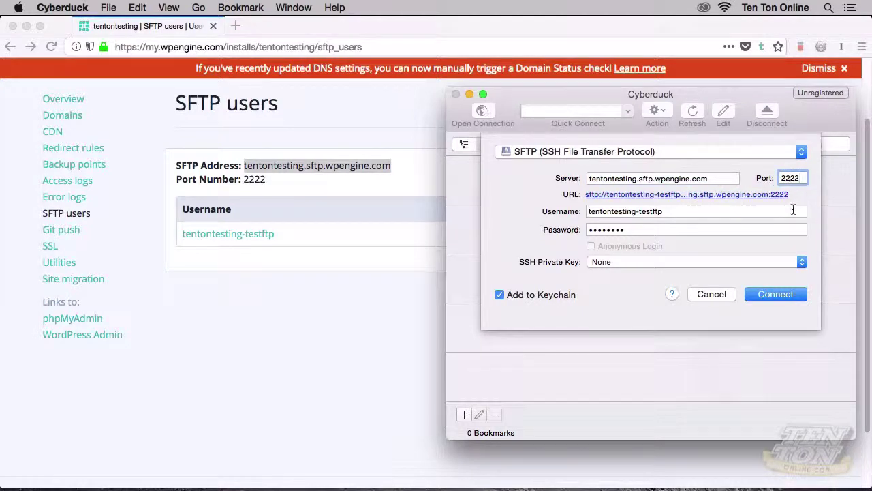
pyautogui.click(757, 294)
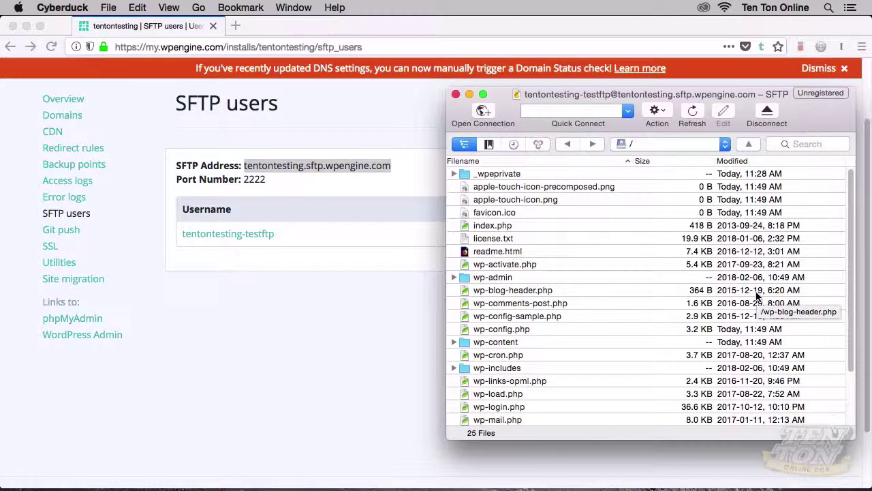
pyautogui.press('super+alt+h')
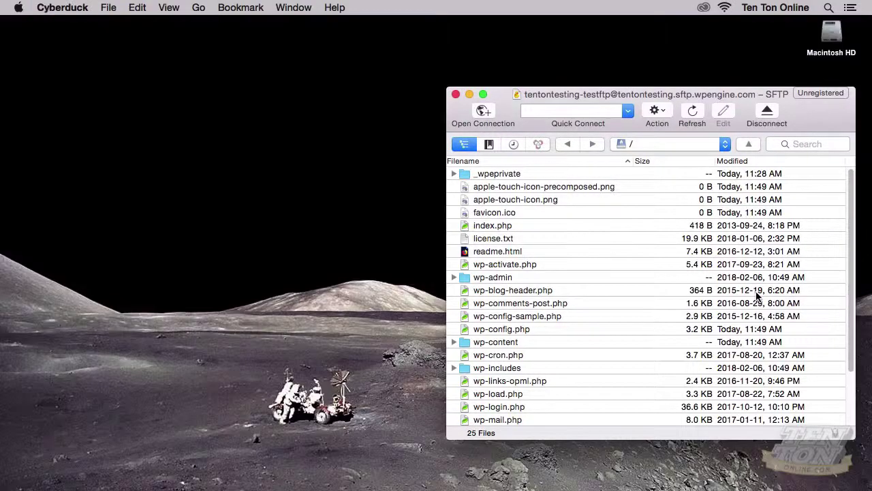